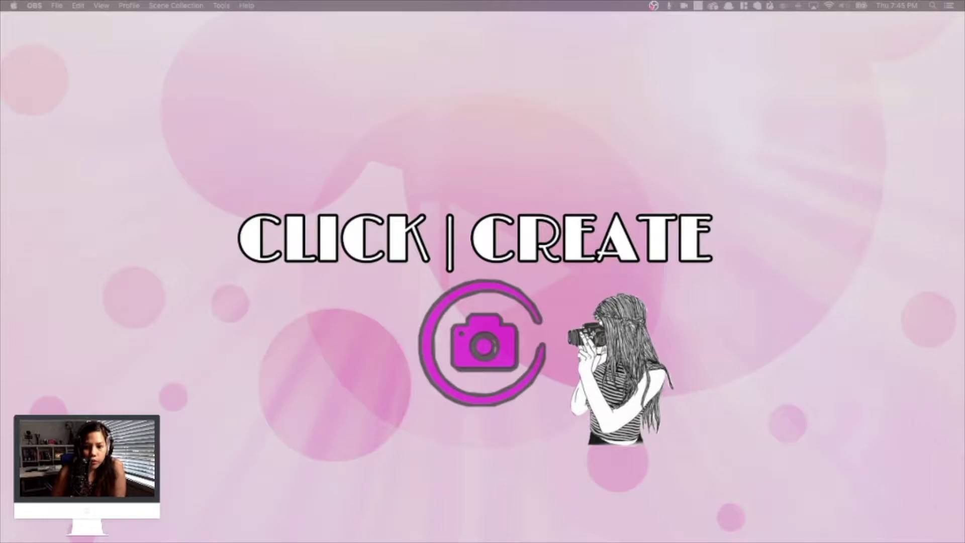
Switch to the browser window and open the channel's video list in YouTube Studio
{"action": "key", "text": "ctrl+Right"}
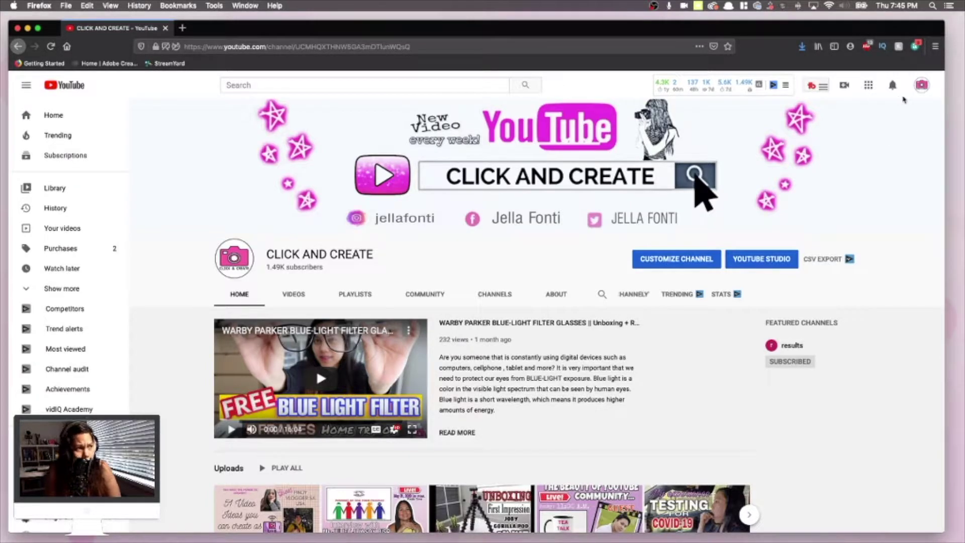
{"action": "left_click", "coordinate": [921, 86]}
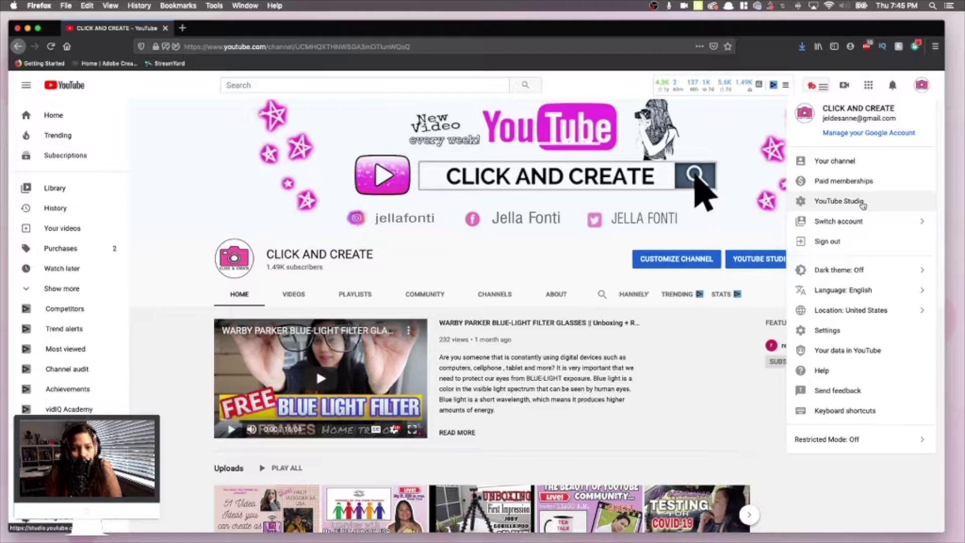
{"action": "left_click", "coordinate": [865, 202]}
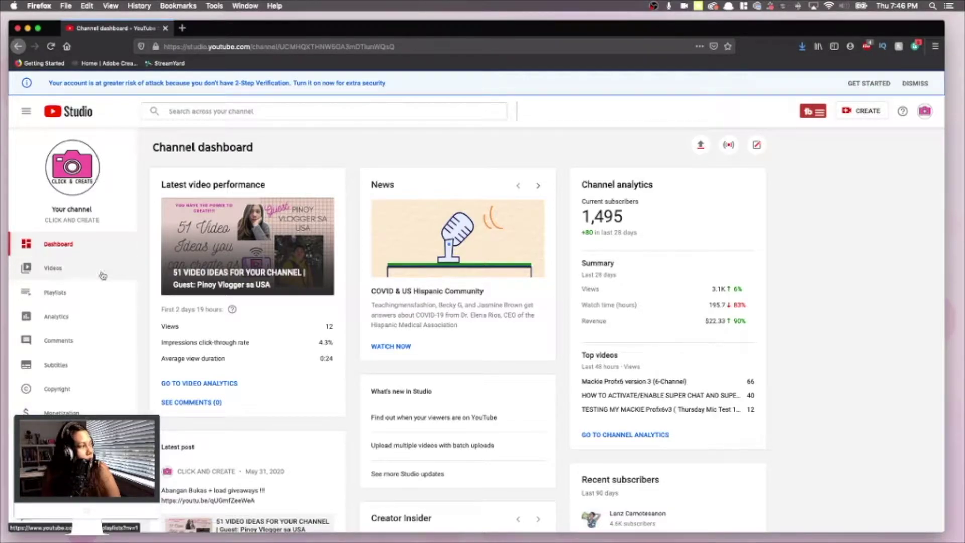
{"action": "left_click", "coordinate": [57, 271]}
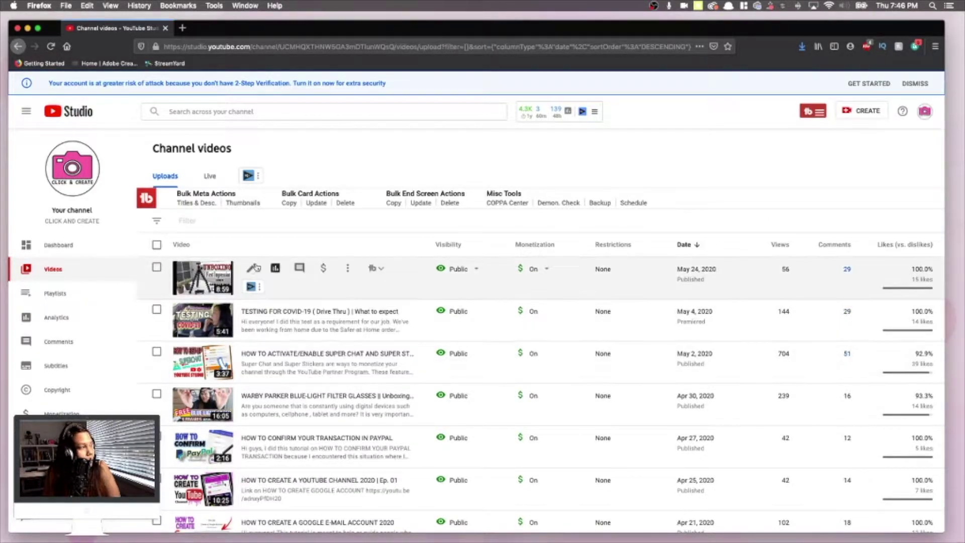
From the channel's live streams, open "Storms don't last forever, STAY STRONG!" in the video editor
{"action": "left_click", "coordinate": [207, 177]}
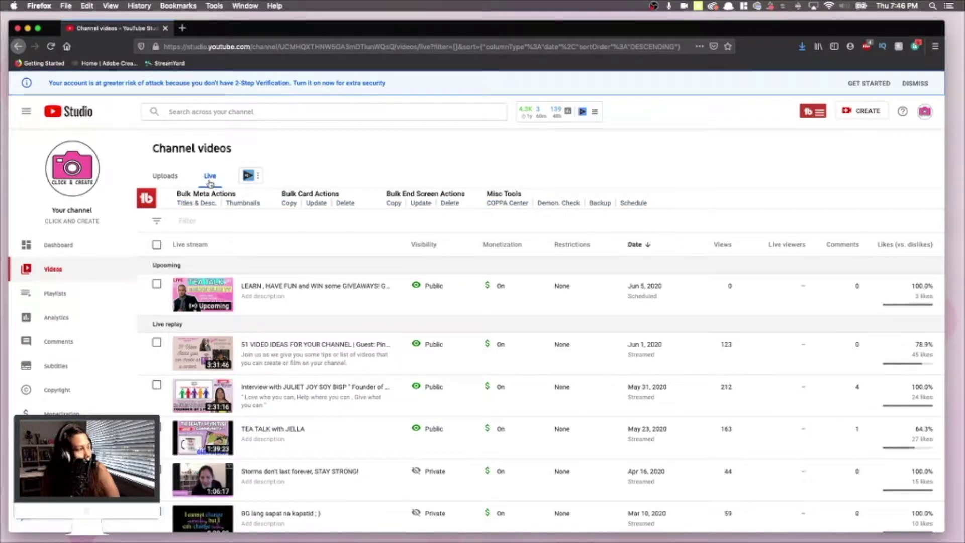
{"action": "left_click", "coordinate": [164, 177]}
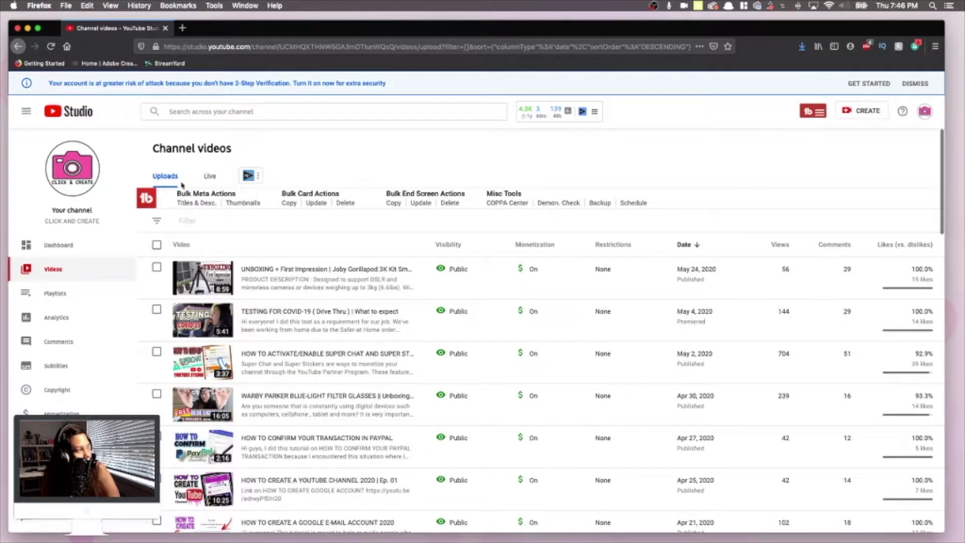
{"action": "left_click", "coordinate": [216, 180]}
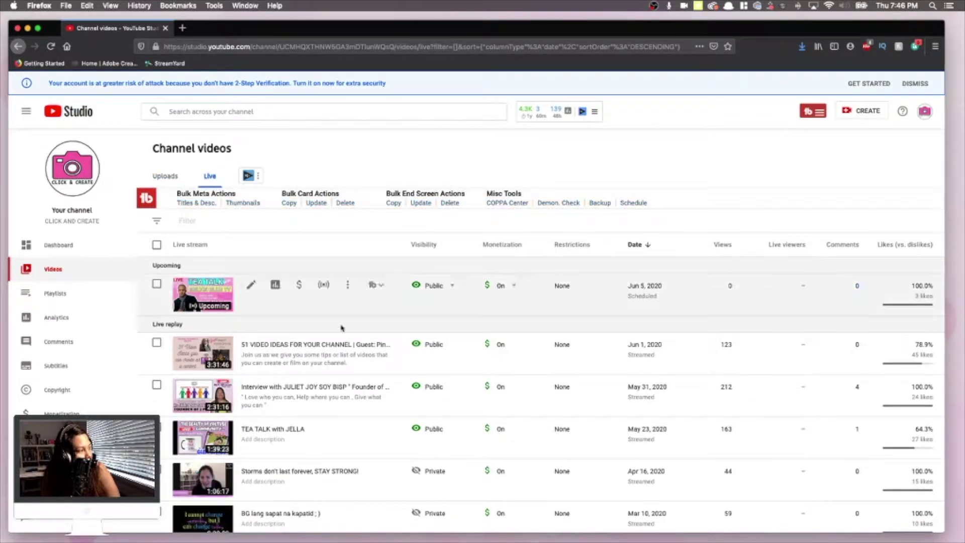
{"action": "scroll", "coordinate": [322, 347], "scroll_direction": "down", "scroll_amount": 2}
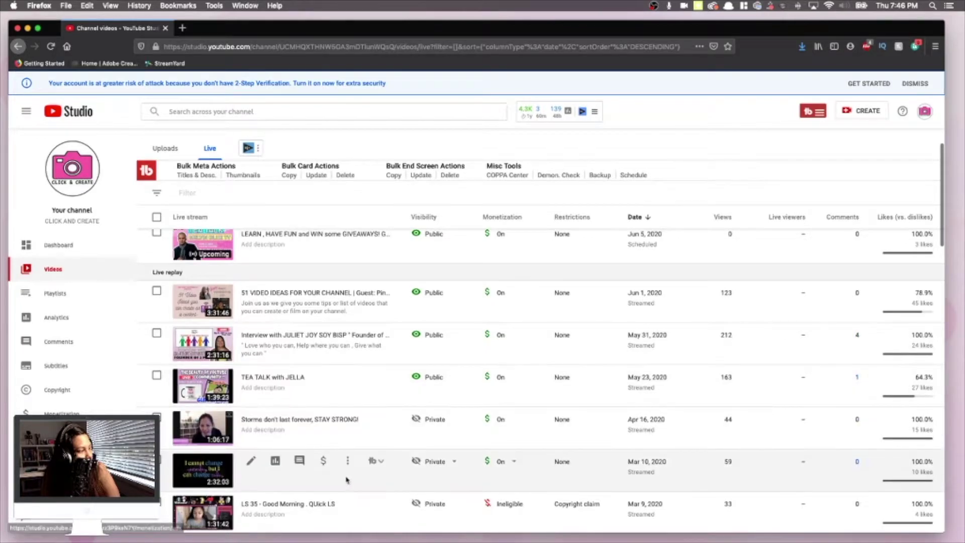
{"action": "scroll", "coordinate": [200, 408], "scroll_direction": "down", "scroll_amount": 1}
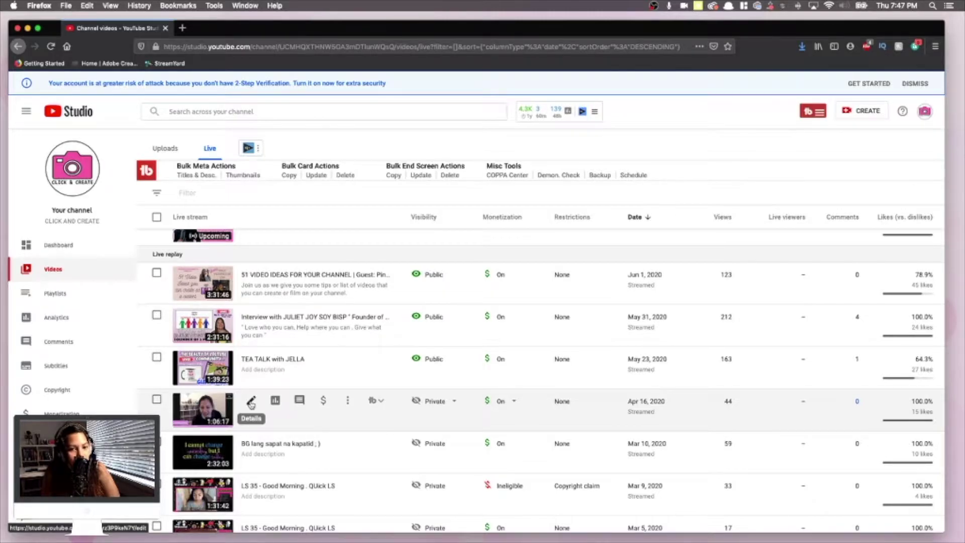
{"action": "left_click", "coordinate": [251, 402]}
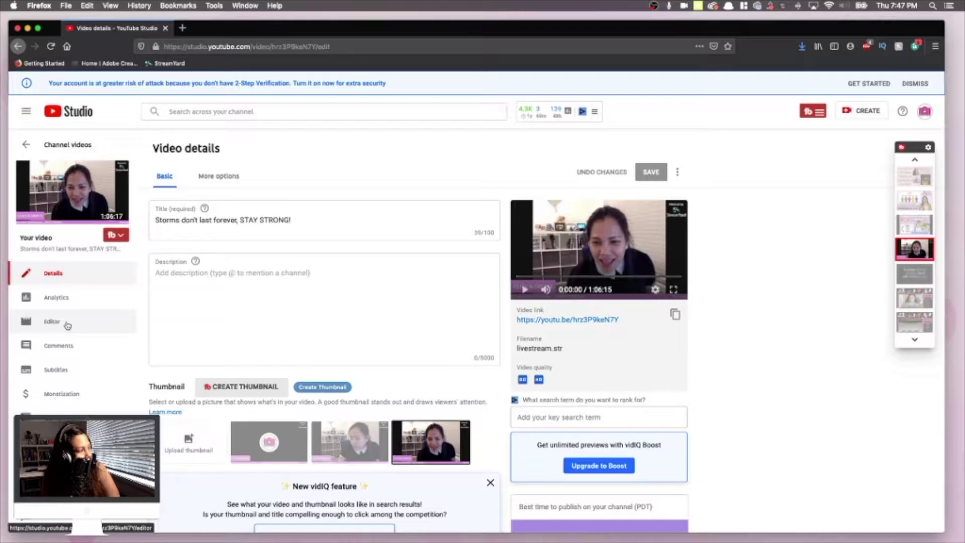
{"action": "left_click", "coordinate": [58, 320]}
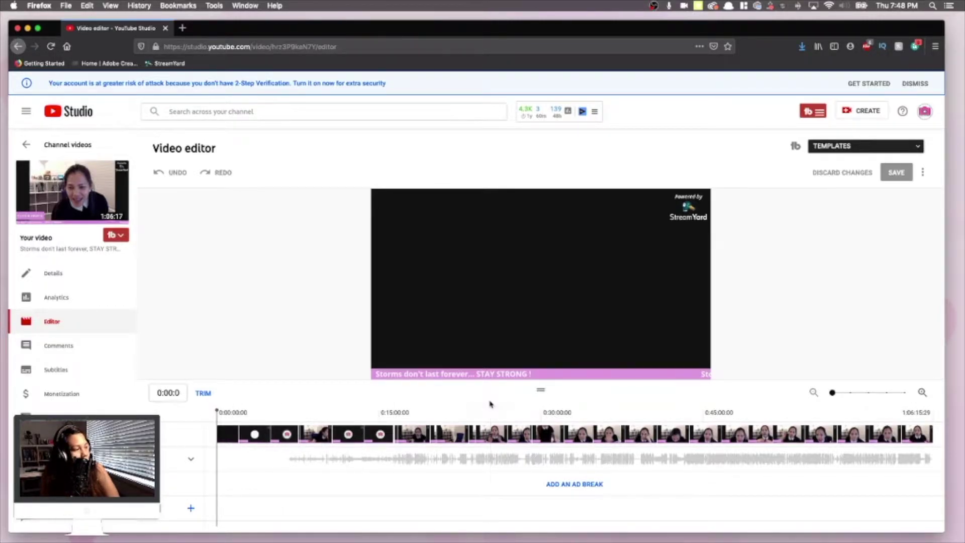
Start trimming the stream, locate where the talk begins, and cut off everything before about minute 18
{"action": "left_click", "coordinate": [204, 394]}
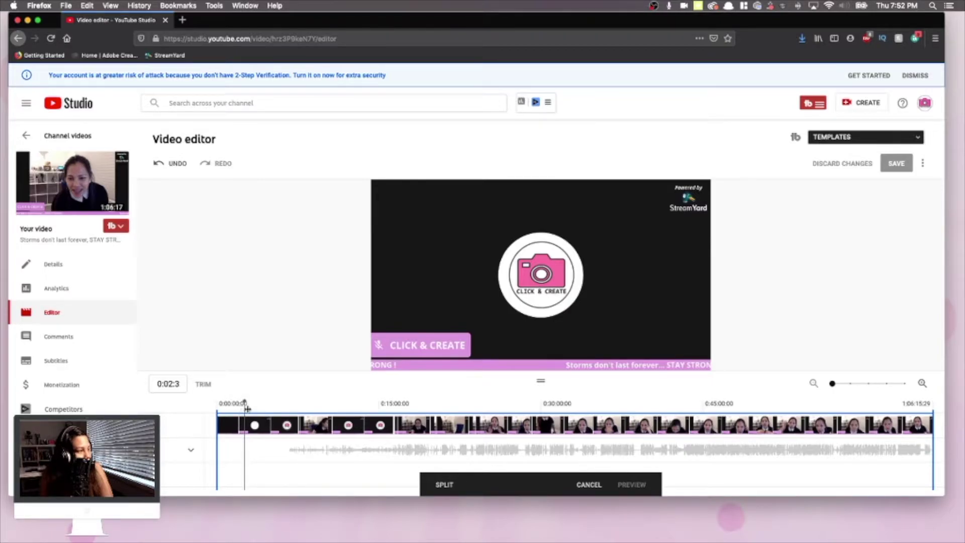
{"action": "mouse_move", "coordinate": [243, 403]}
{"action": "left_mouse_down"}
{"action": "mouse_move", "coordinate": [392, 420]}
{"action": "mouse_move", "coordinate": [247, 412]}
{"action": "mouse_move", "coordinate": [258, 414]}
{"action": "left_mouse_up"}
{"action": "left_click_drag", "start_coordinate": [259, 415], "coordinate": [358, 426]}
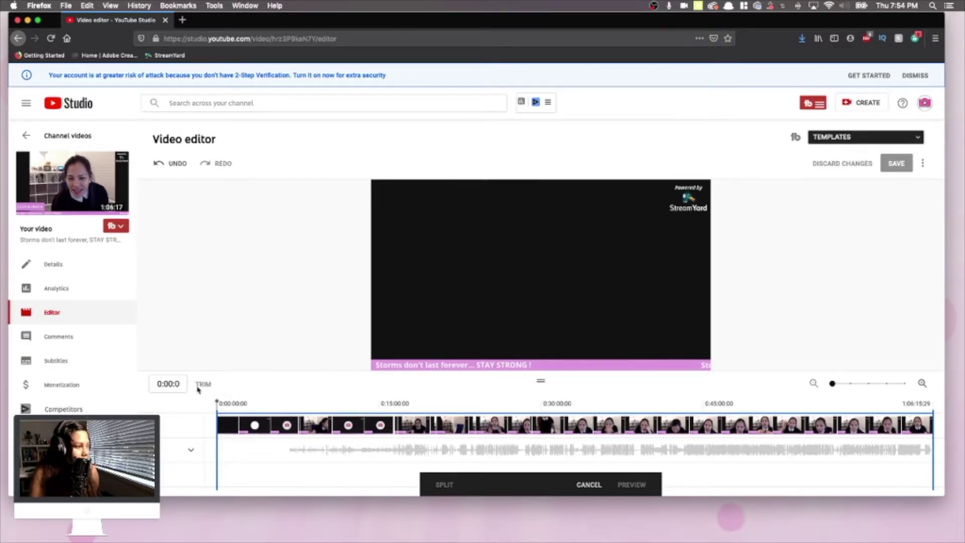
{"action": "left_click", "coordinate": [303, 405]}
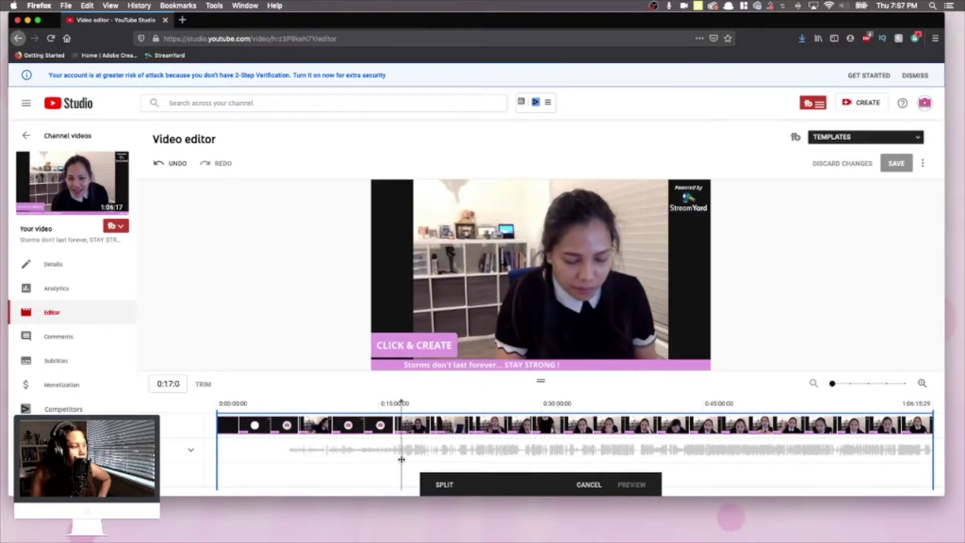
{"action": "left_click", "coordinate": [338, 458]}
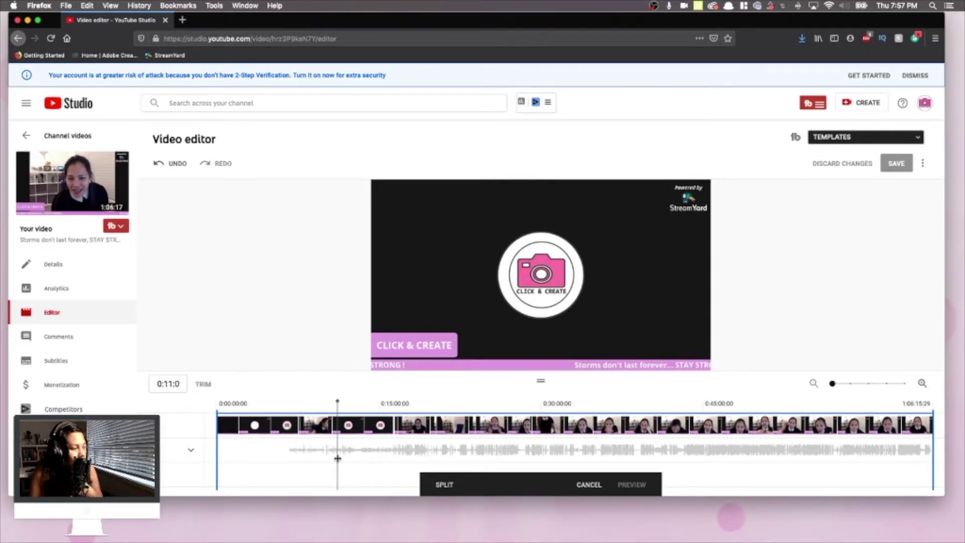
{"action": "left_click_drag", "start_coordinate": [338, 459], "coordinate": [401, 459]}
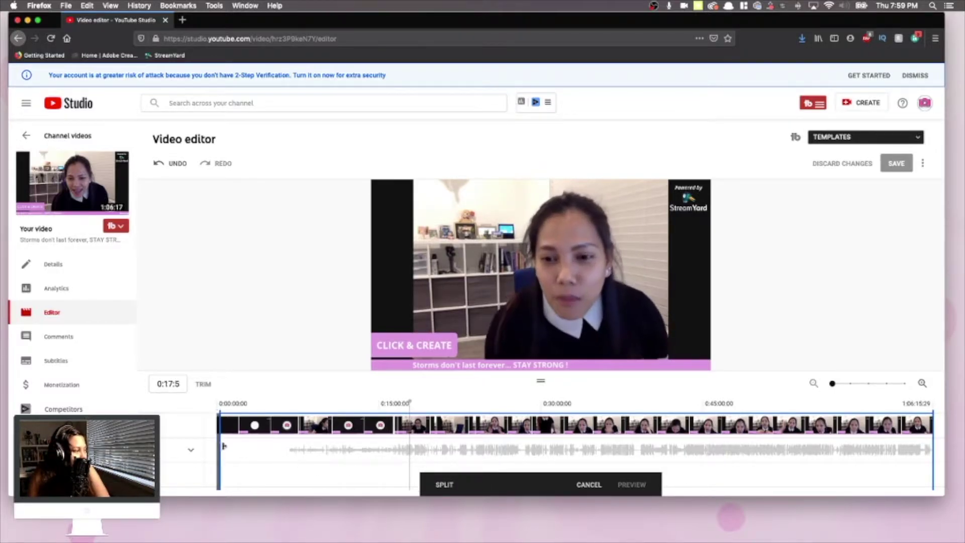
{"action": "left_click_drag", "start_coordinate": [231, 447], "coordinate": [413, 466]}
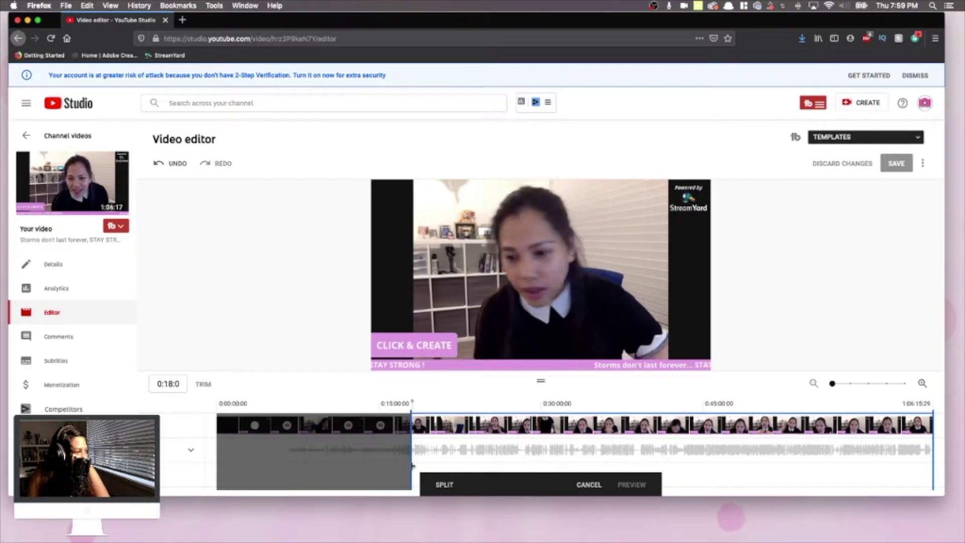
{"action": "left_click_drag", "start_coordinate": [412, 466], "coordinate": [412, 466]}
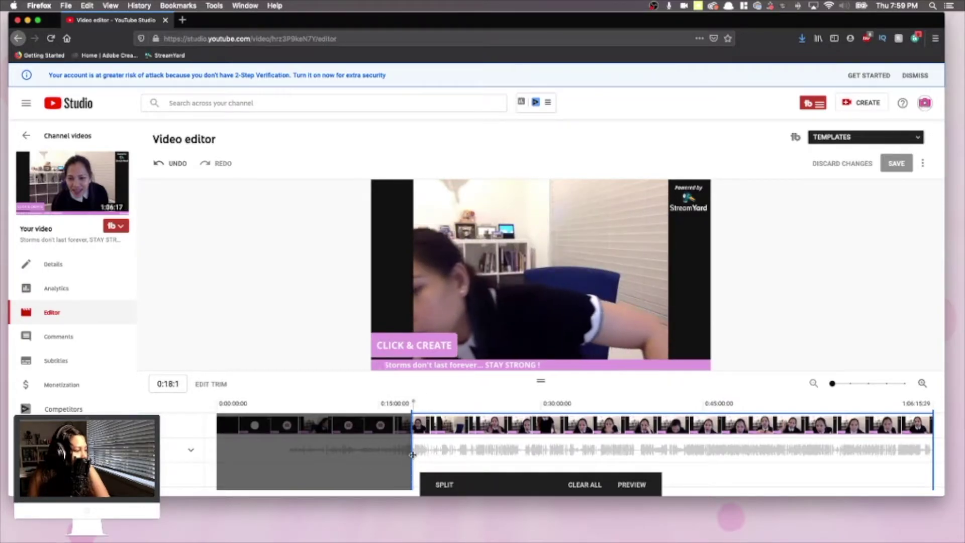
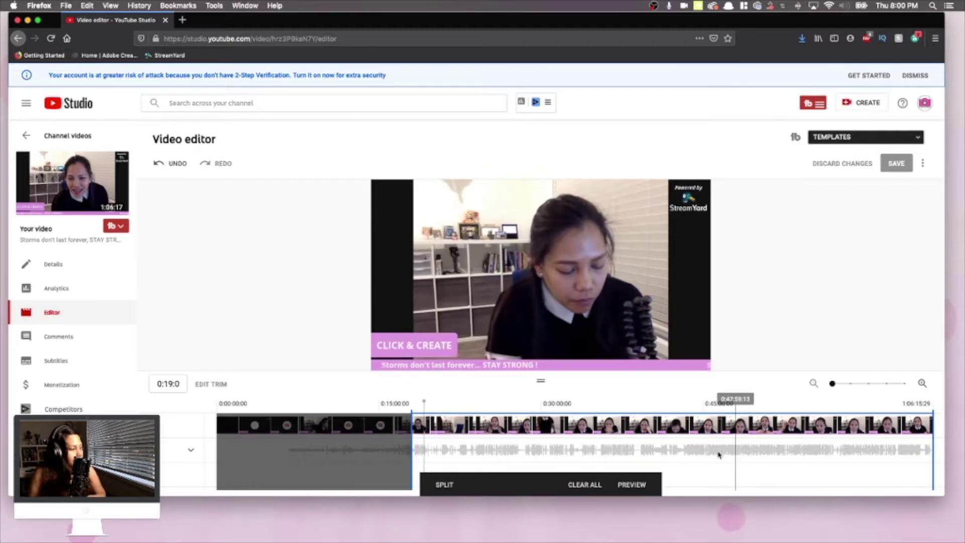
Split the video at about minute 30 and cut out the section up to about minute 32
{"action": "left_click", "coordinate": [442, 406]}
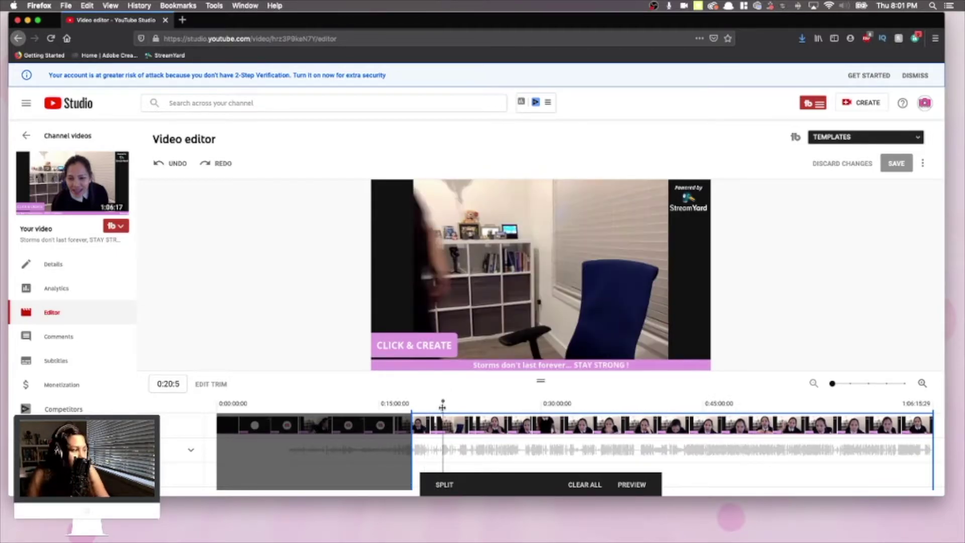
{"action": "left_click_drag", "start_coordinate": [443, 406], "coordinate": [552, 417]}
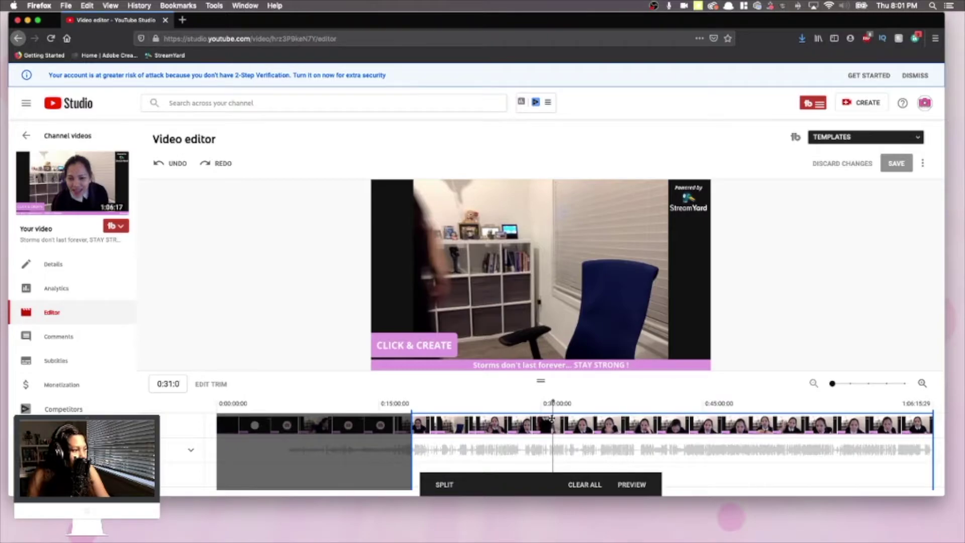
{"action": "left_click_drag", "start_coordinate": [550, 418], "coordinate": [545, 418]}
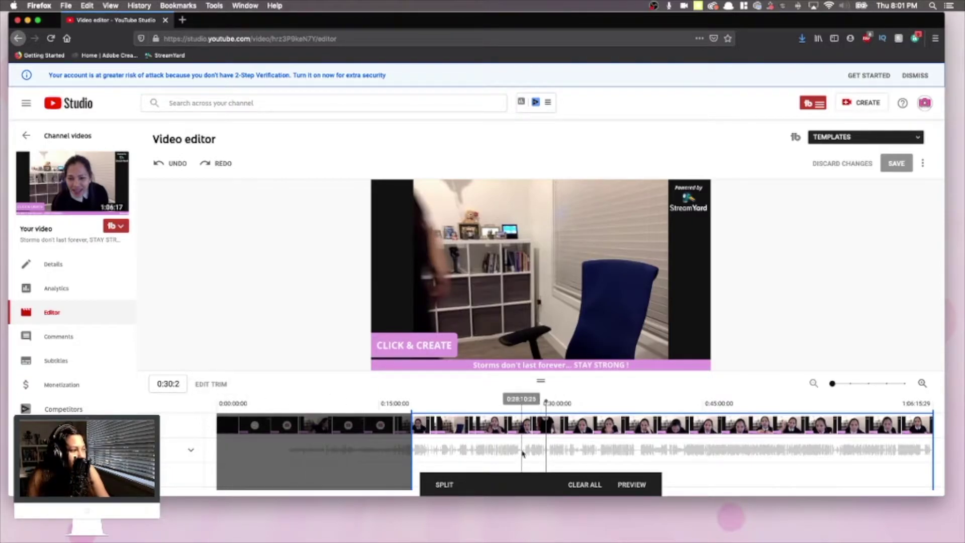
{"action": "left_click", "coordinate": [445, 486]}
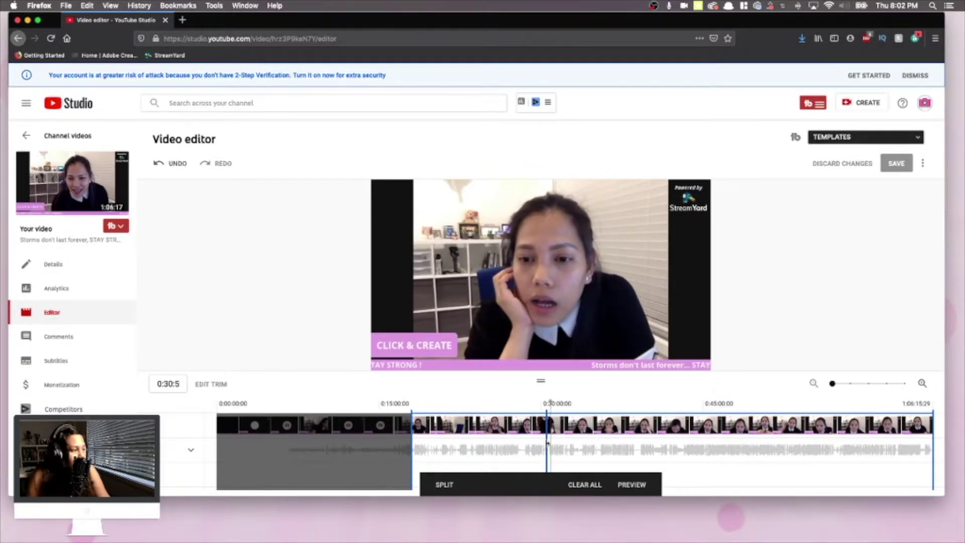
{"action": "left_click_drag", "start_coordinate": [548, 443], "coordinate": [562, 444]}
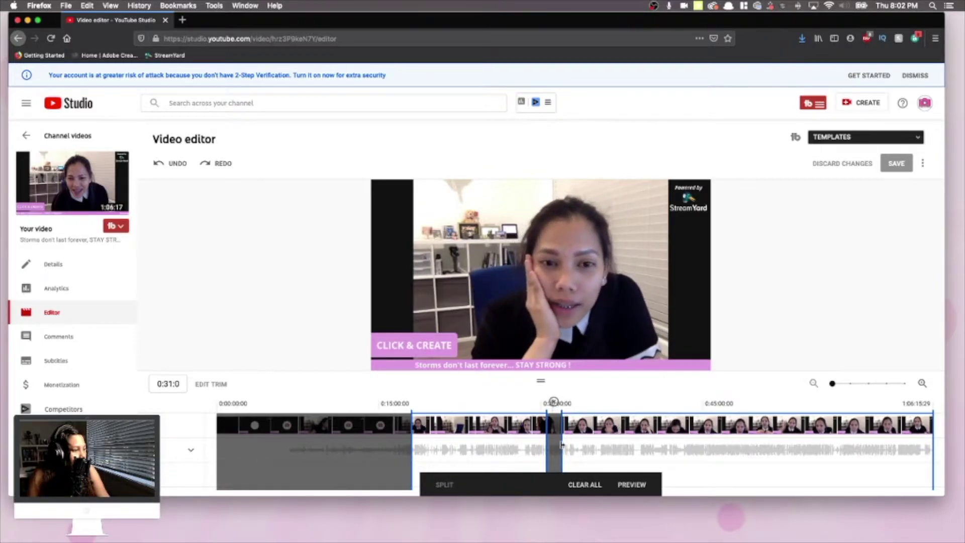
{"action": "left_click_drag", "start_coordinate": [561, 443], "coordinate": [566, 445]}
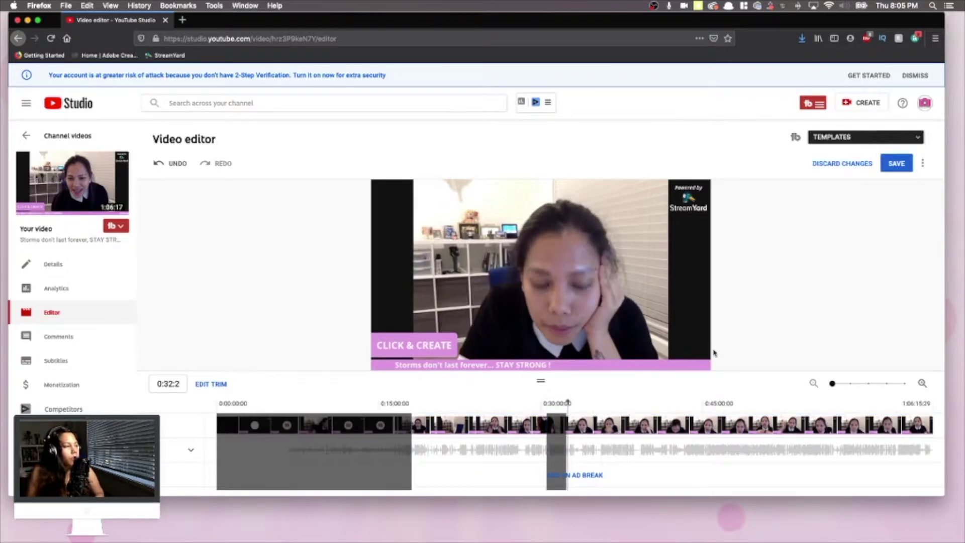
Reopen the trim for editing, split the video at about minute 43, and cut out the section up to about minute 45
{"action": "scroll", "coordinate": [712, 351], "scroll_direction": "down", "scroll_amount": 2}
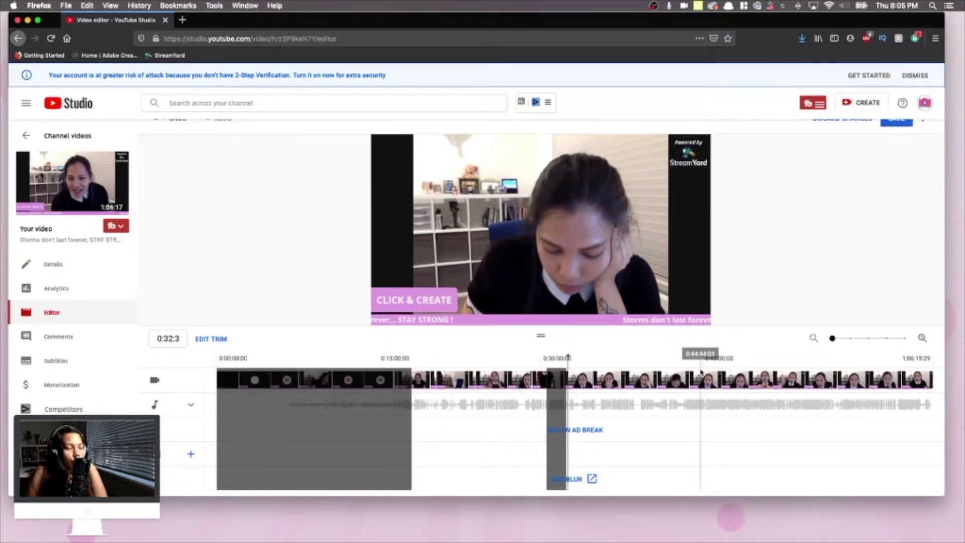
{"action": "scroll", "coordinate": [701, 372], "scroll_direction": "down", "scroll_amount": 1}
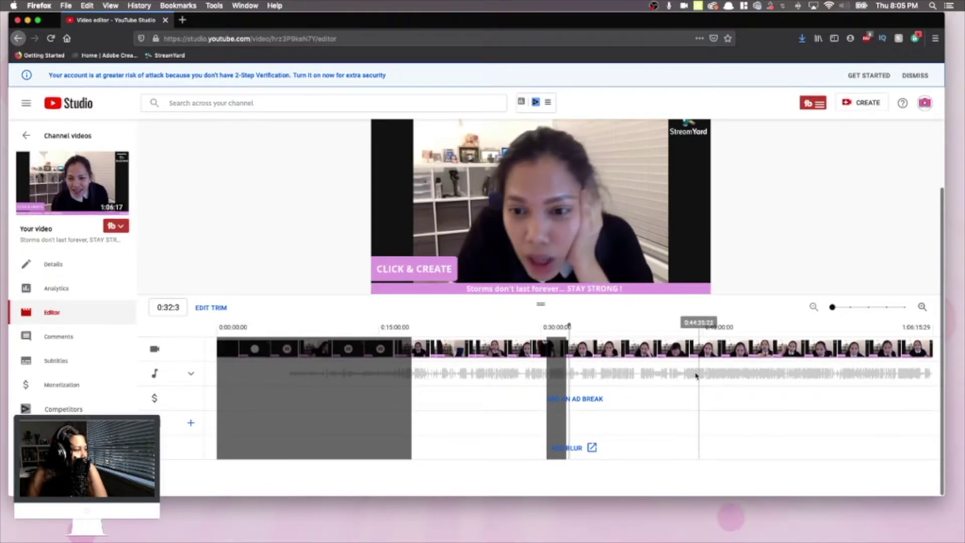
{"action": "left_click", "coordinate": [211, 308]}
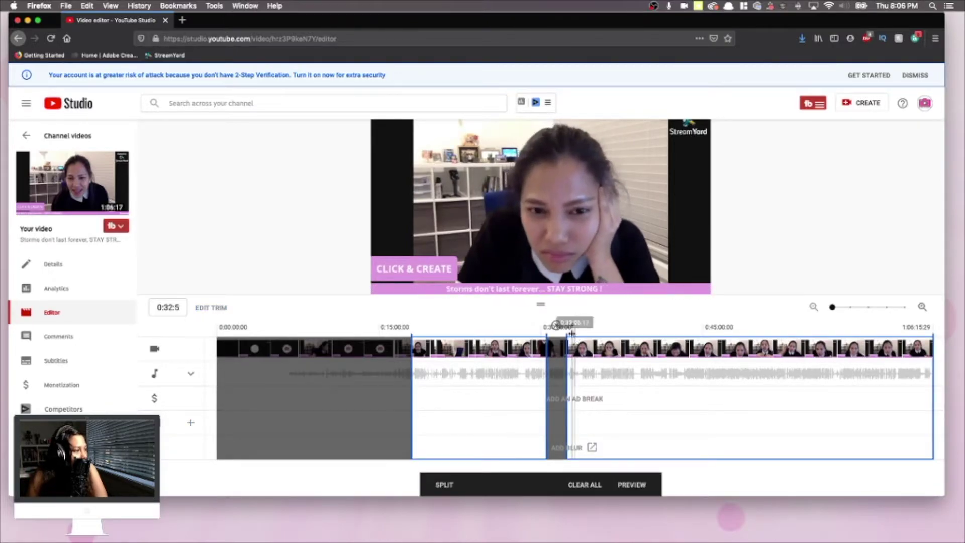
{"action": "left_click", "coordinate": [612, 336]}
{"action": "left_click_drag", "start_coordinate": [618, 336], "coordinate": [684, 344]}
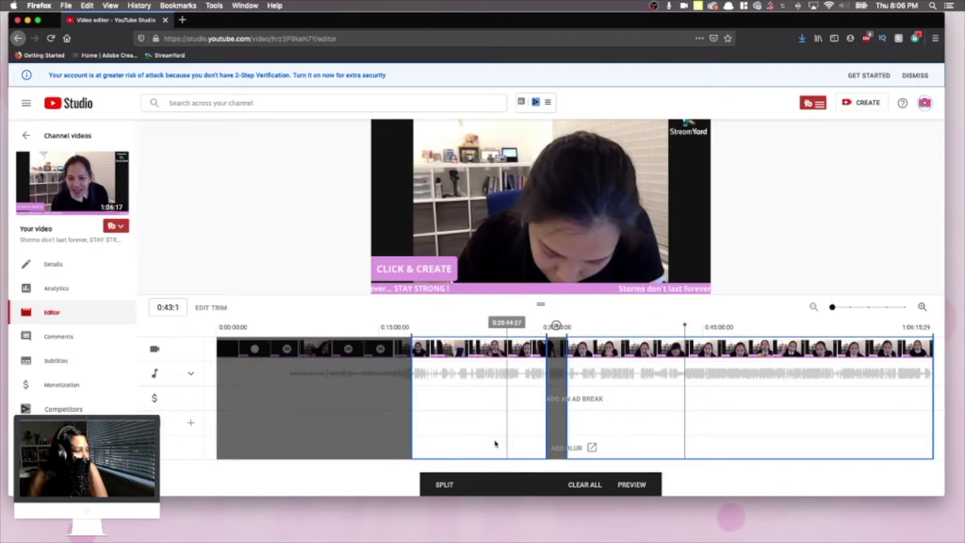
{"action": "left_click", "coordinate": [445, 485]}
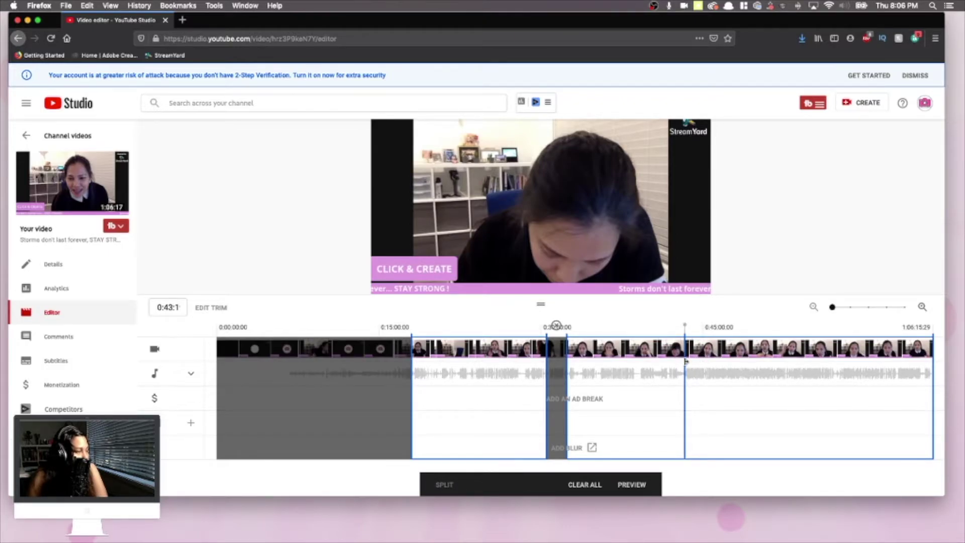
{"action": "left_click_drag", "start_coordinate": [686, 361], "coordinate": [710, 369]}
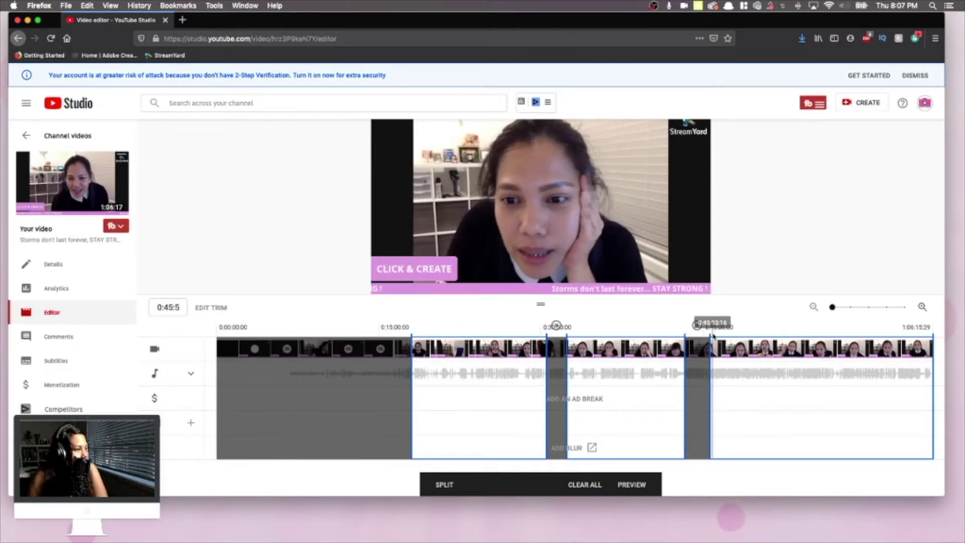
Split the video at about minute 52 and cut out the section up to about minute 55
{"action": "left_click", "coordinate": [776, 344]}
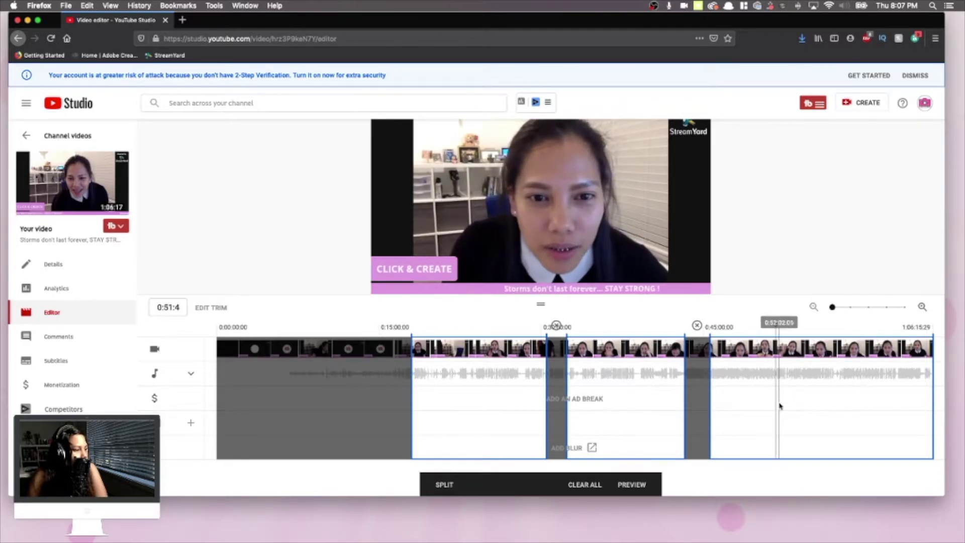
{"action": "left_click", "coordinate": [444, 485]}
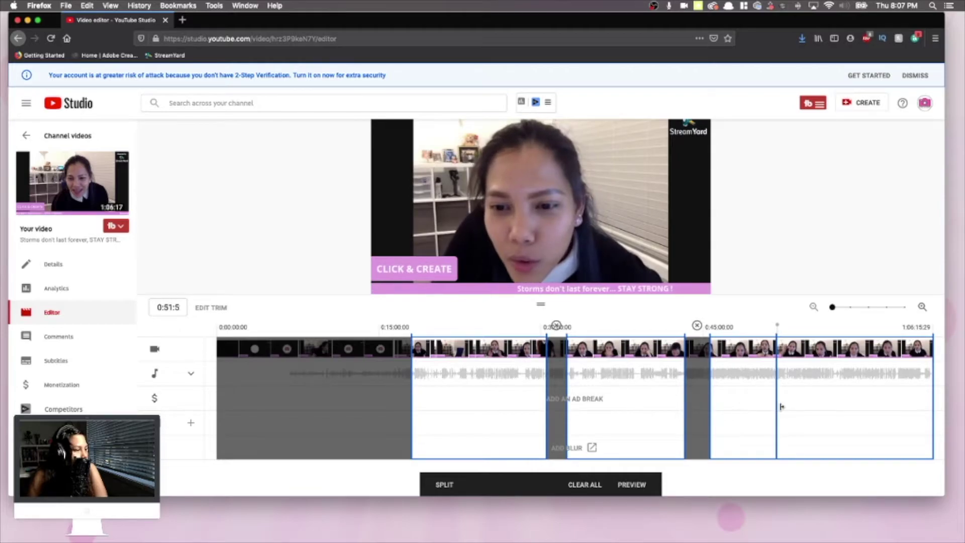
{"action": "left_click_drag", "start_coordinate": [790, 408], "coordinate": [810, 407]}
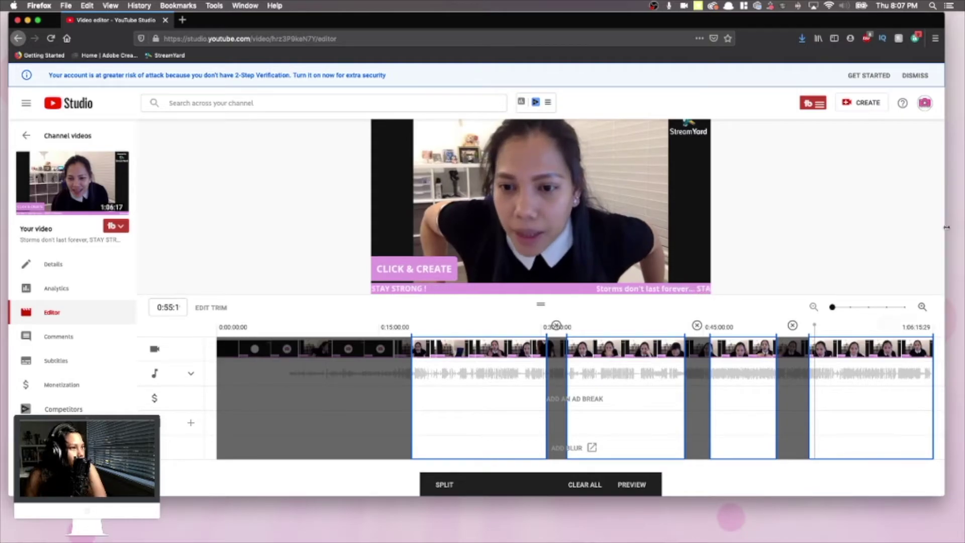
{"action": "scroll", "coordinate": [843, 254], "scroll_direction": "up", "scroll_amount": 3}
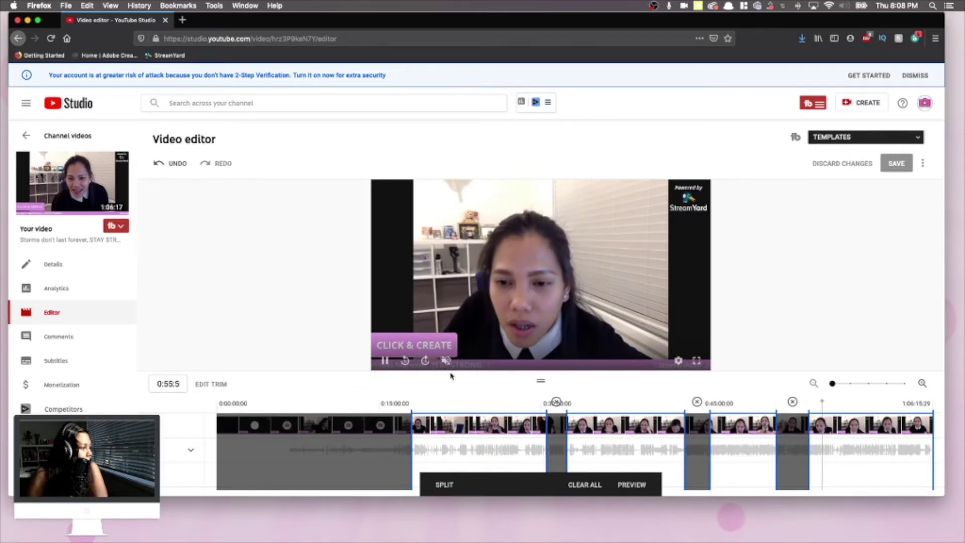
Preview the trimmed stream with all its cuts and save the changes to the existing video
{"action": "left_click", "coordinate": [634, 486]}
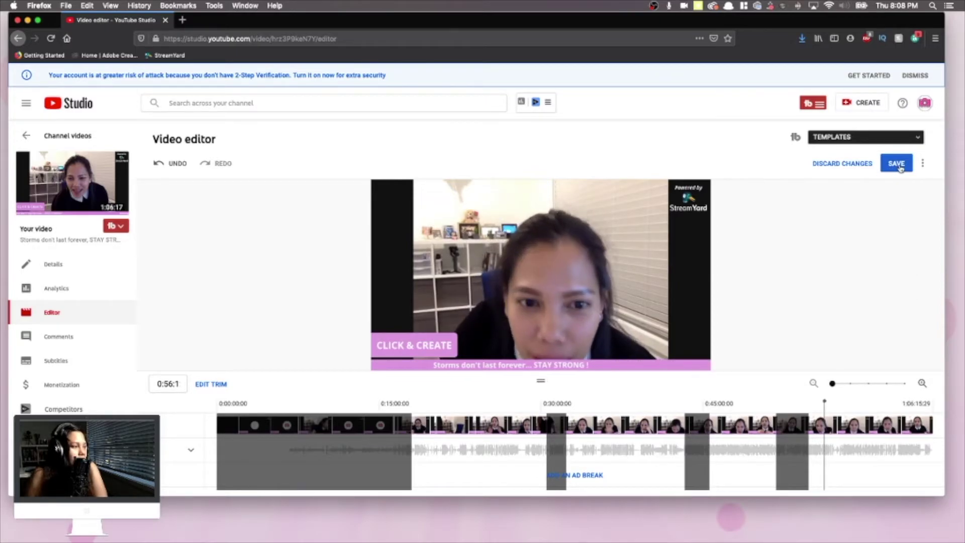
{"action": "scroll", "coordinate": [886, 289], "scroll_direction": "down", "scroll_amount": 2}
{"action": "scroll", "coordinate": [887, 235], "scroll_direction": "up", "scroll_amount": 2}
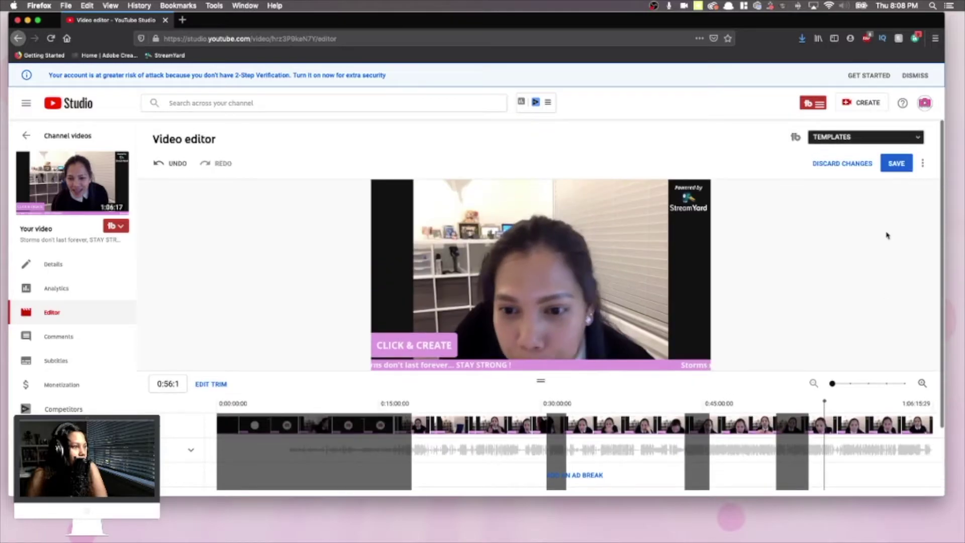
{"action": "left_click", "coordinate": [890, 170]}
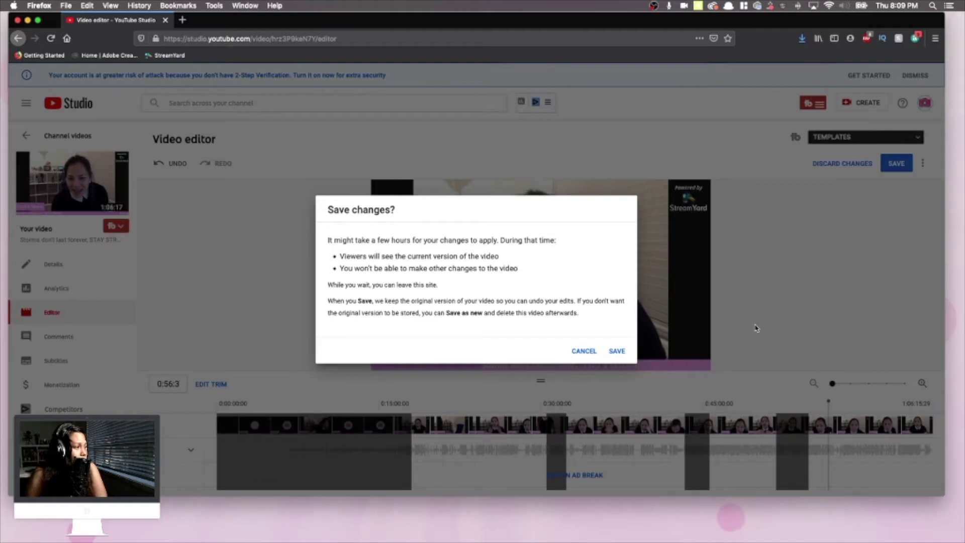
{"action": "left_click", "coordinate": [619, 351]}
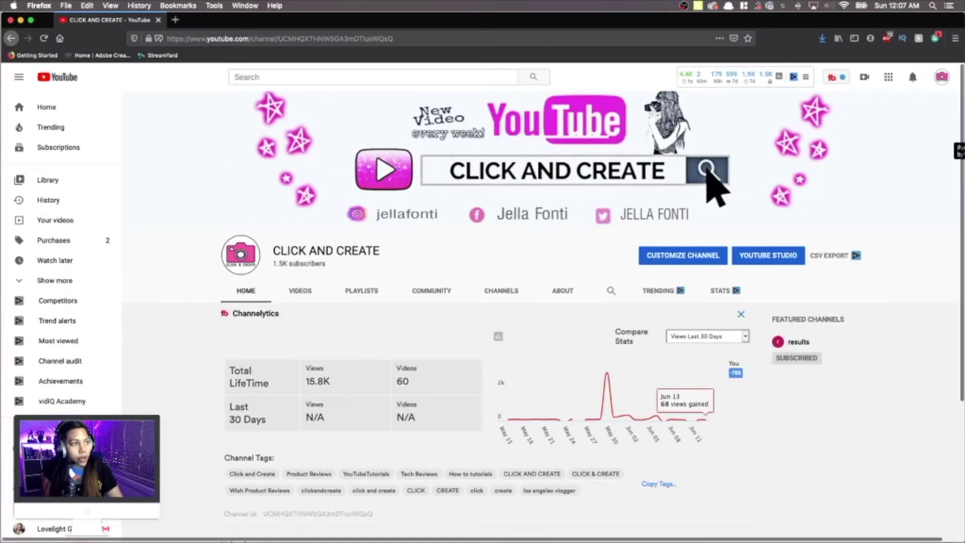
Go from the channel page to YouTube Studio and list the channel's live streams
{"action": "mouse_move", "coordinate": [924, 111]}
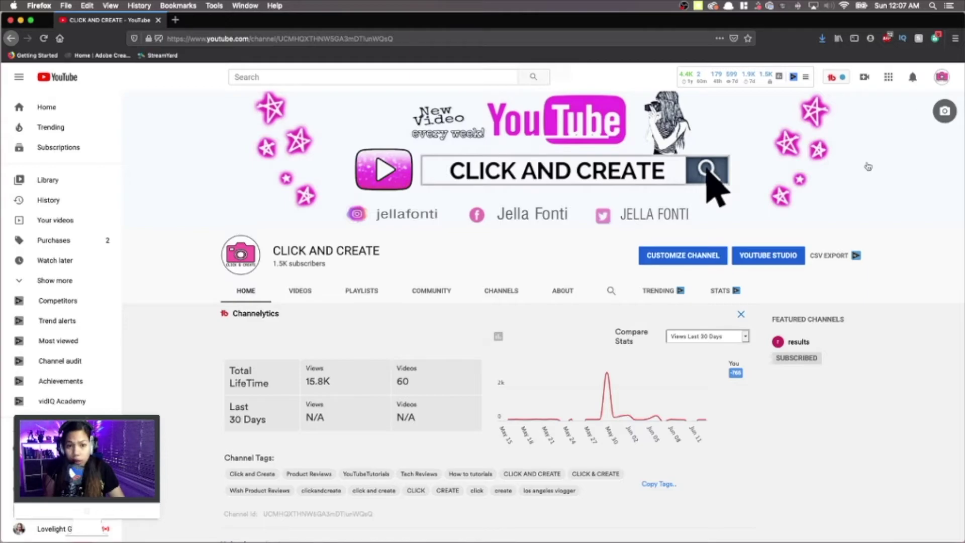
{"action": "left_click", "coordinate": [938, 78]}
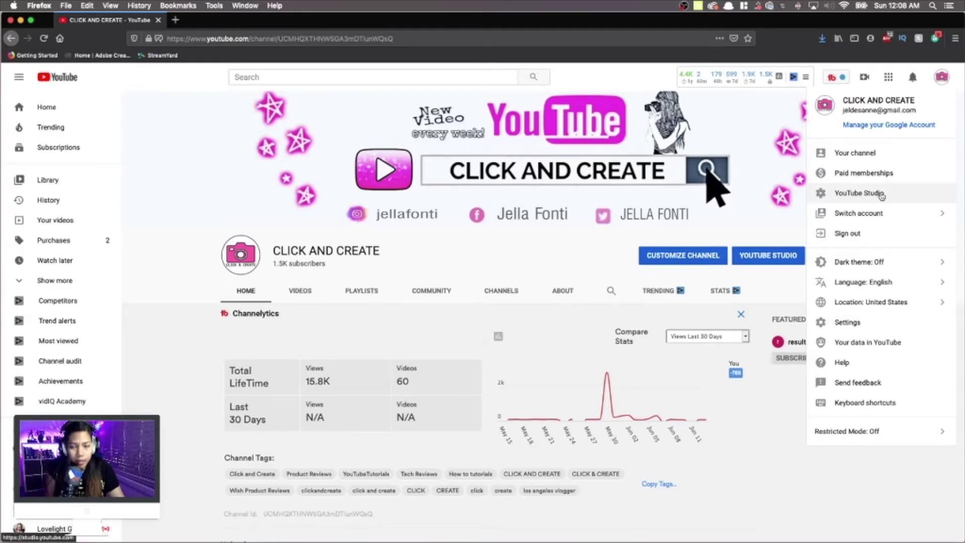
{"action": "left_click", "coordinate": [882, 196]}
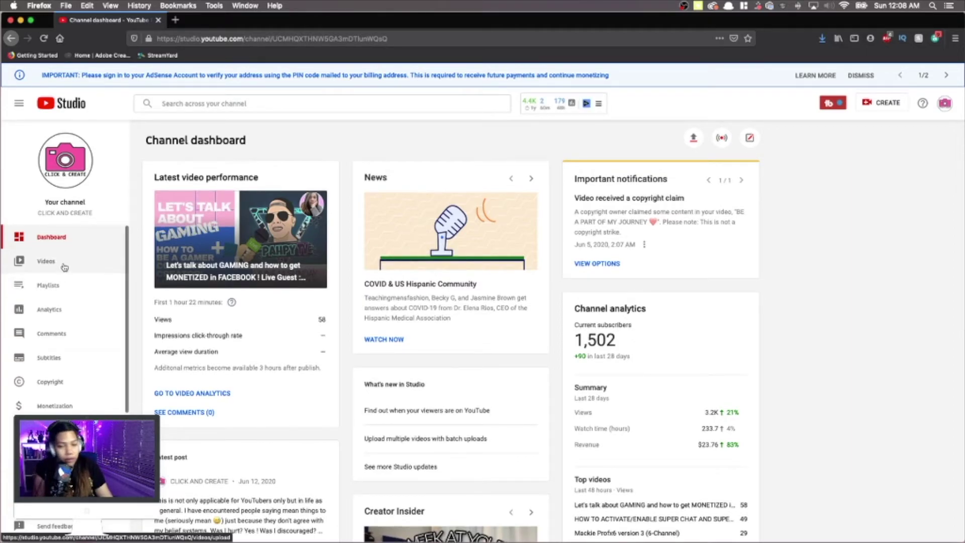
{"action": "scroll", "coordinate": [65, 267], "scroll_direction": "down", "scroll_amount": 1}
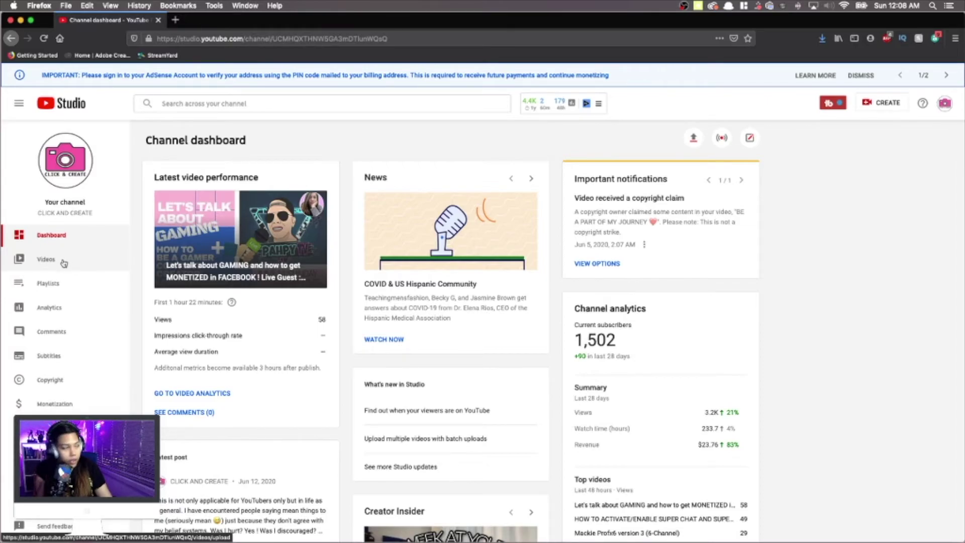
{"action": "left_click", "coordinate": [62, 263]}
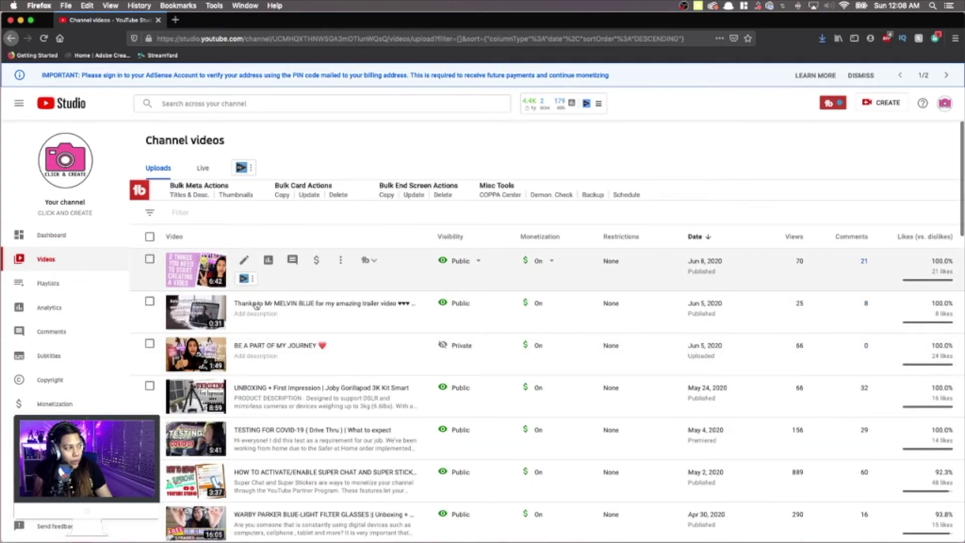
{"action": "scroll", "coordinate": [295, 323], "scroll_direction": "down", "scroll_amount": 3}
{"action": "scroll", "coordinate": [295, 323], "scroll_direction": "down", "scroll_amount": 3}
{"action": "scroll", "coordinate": [295, 302], "scroll_direction": "up", "scroll_amount": 10}
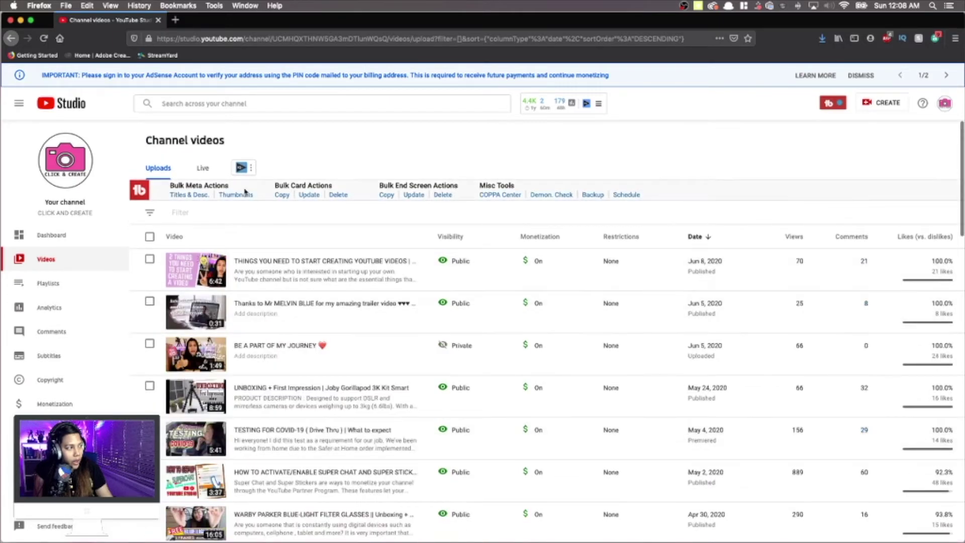
{"action": "left_click", "coordinate": [205, 169]}
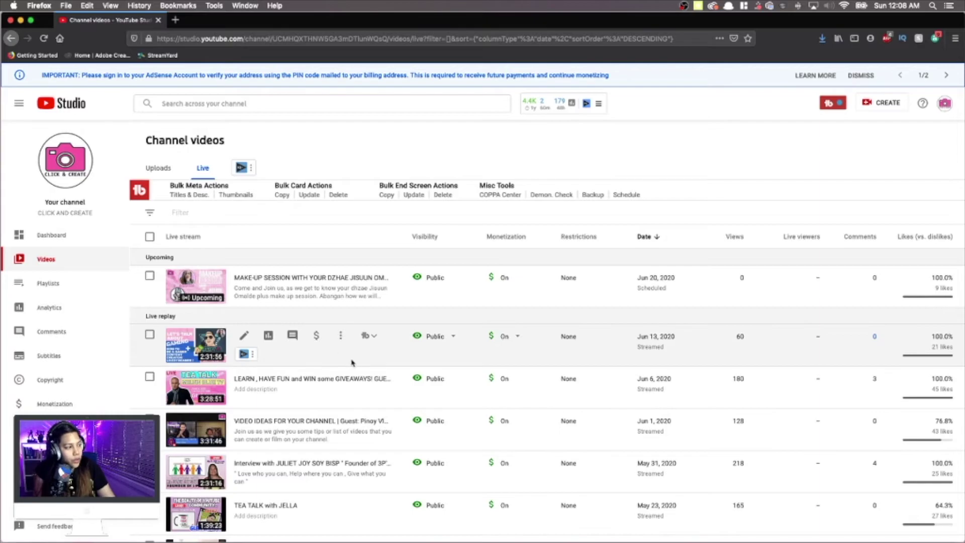
Find the live stream "Storms don't last forever, STAY STRONG!" and open it in the video editor
{"action": "scroll", "coordinate": [353, 362], "scroll_direction": "down", "scroll_amount": 5}
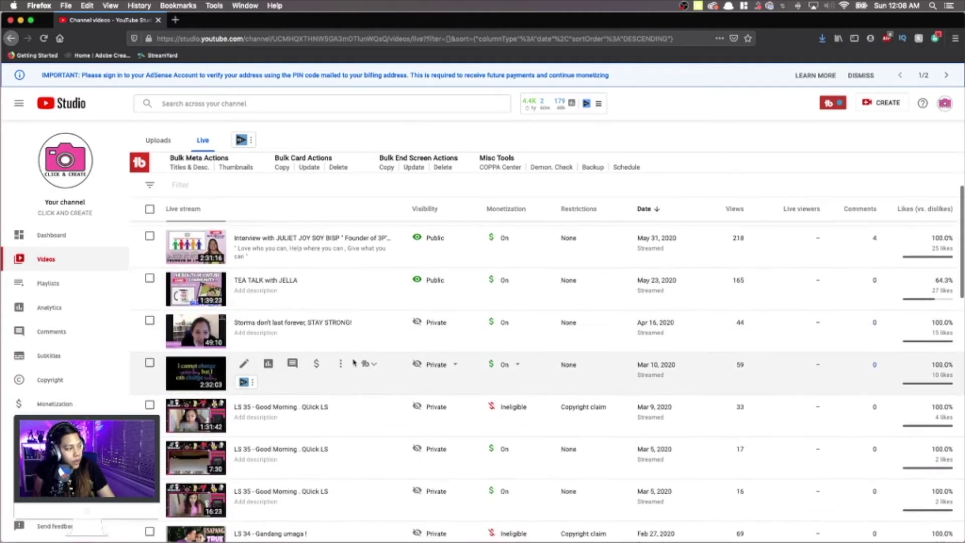
{"action": "scroll", "coordinate": [355, 362], "scroll_direction": "up", "scroll_amount": 4}
{"action": "scroll", "coordinate": [355, 362], "scroll_direction": "down", "scroll_amount": 6}
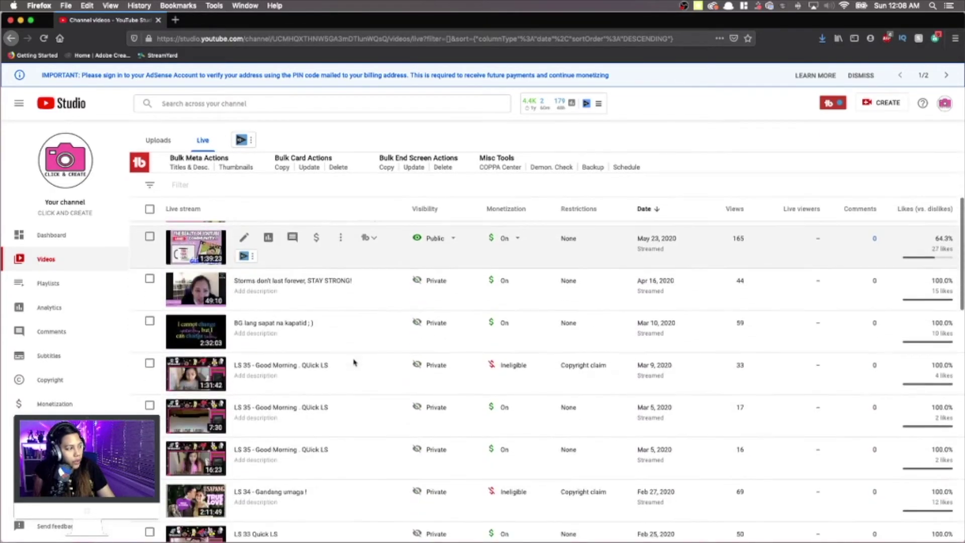
{"action": "scroll", "coordinate": [274, 315], "scroll_direction": "up", "scroll_amount": 1}
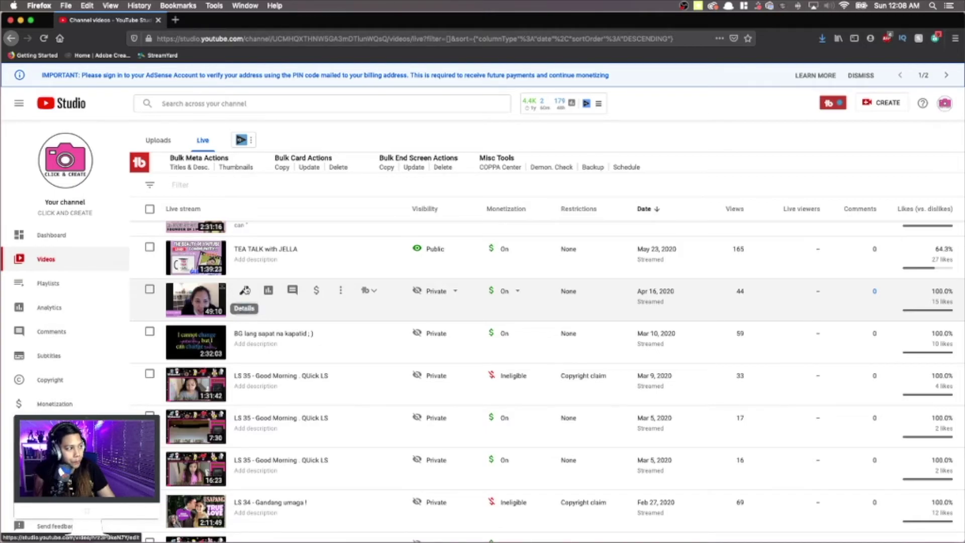
{"action": "left_click", "coordinate": [245, 291]}
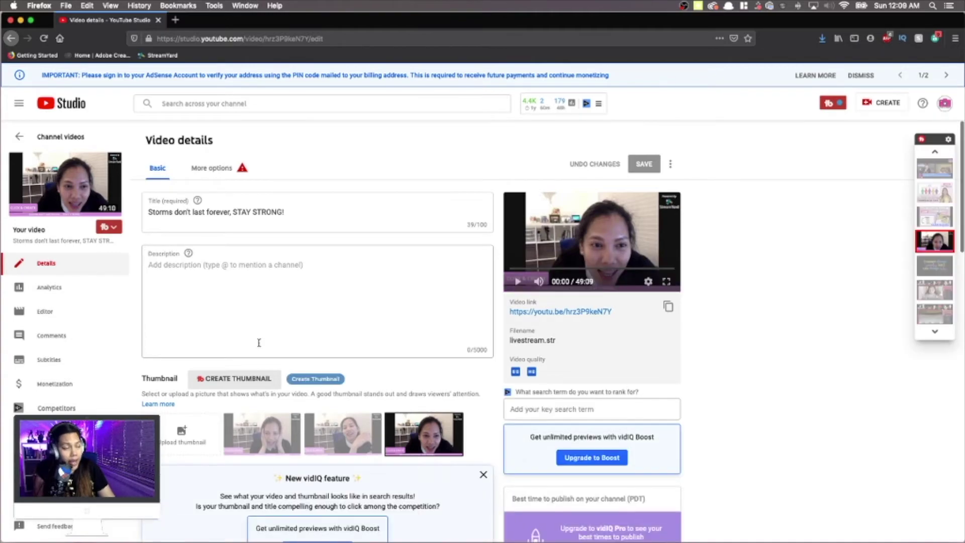
{"action": "left_click", "coordinate": [55, 312]}
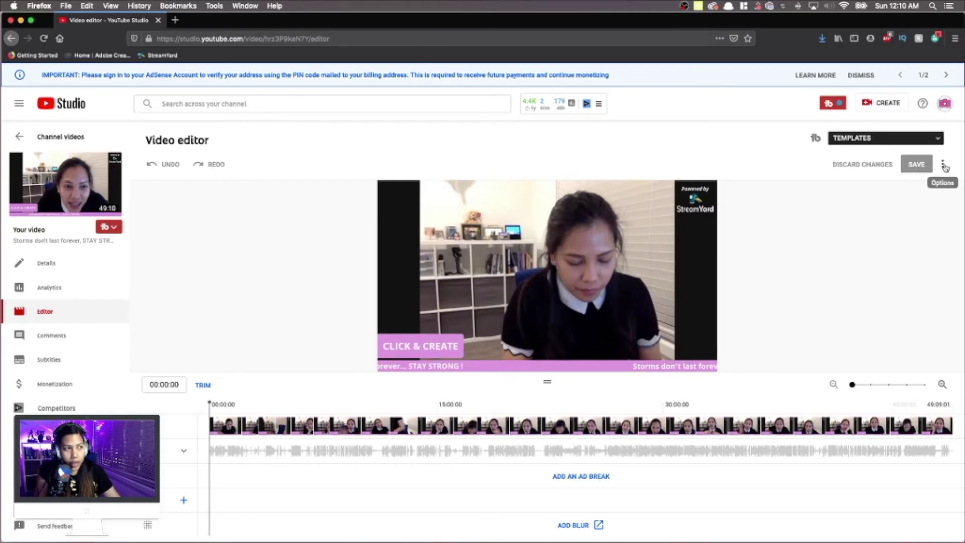
Revert the trimmed video to its original version and confirm removing all edits
{"action": "left_click", "coordinate": [944, 166]}
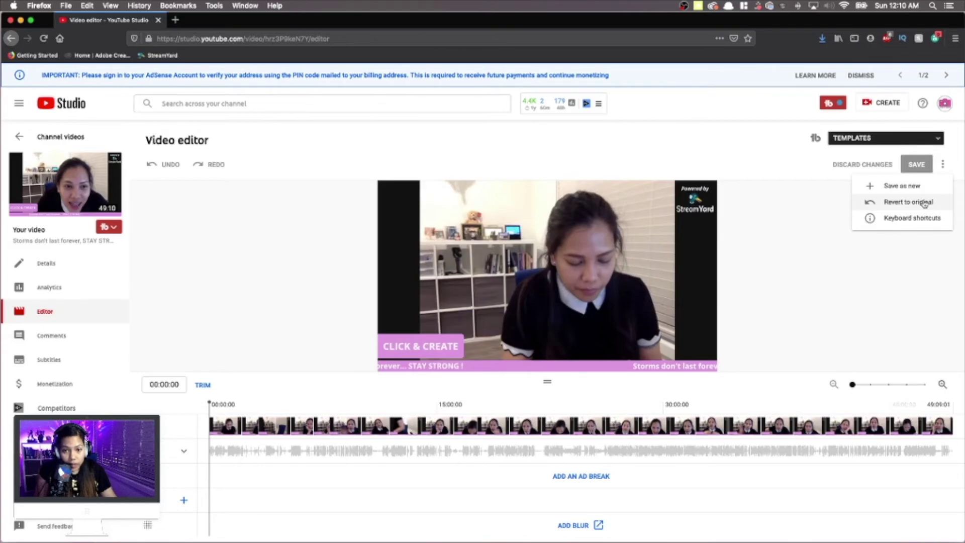
{"action": "left_click", "coordinate": [898, 203]}
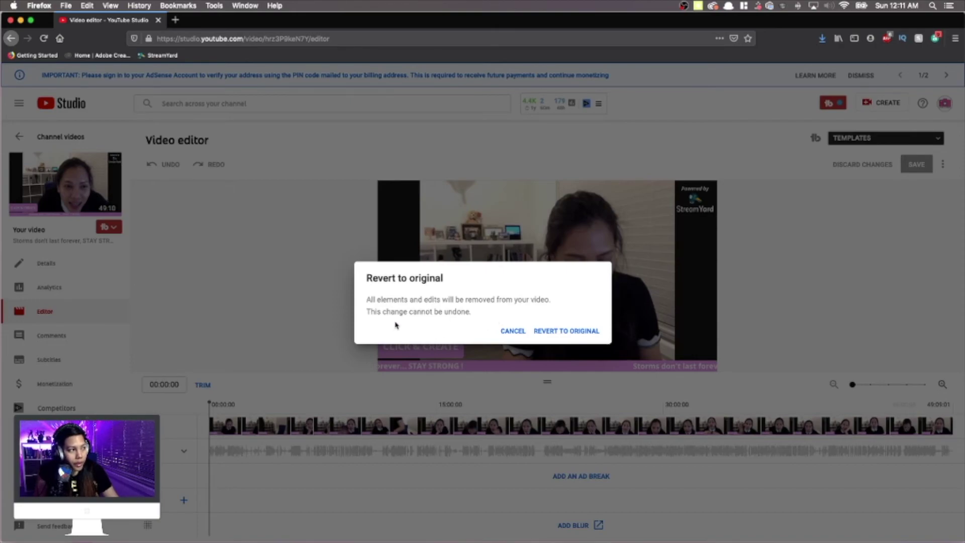
{"action": "left_click", "coordinate": [573, 334]}
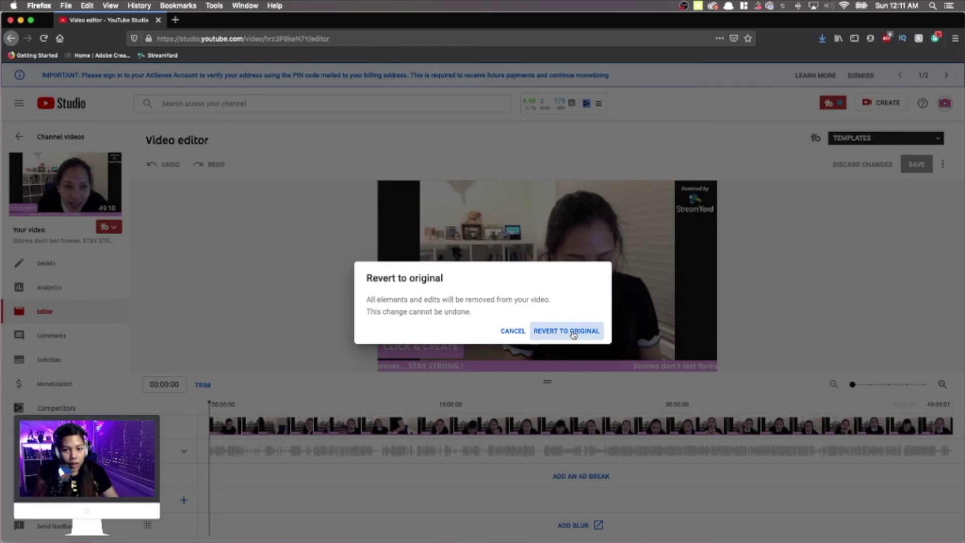